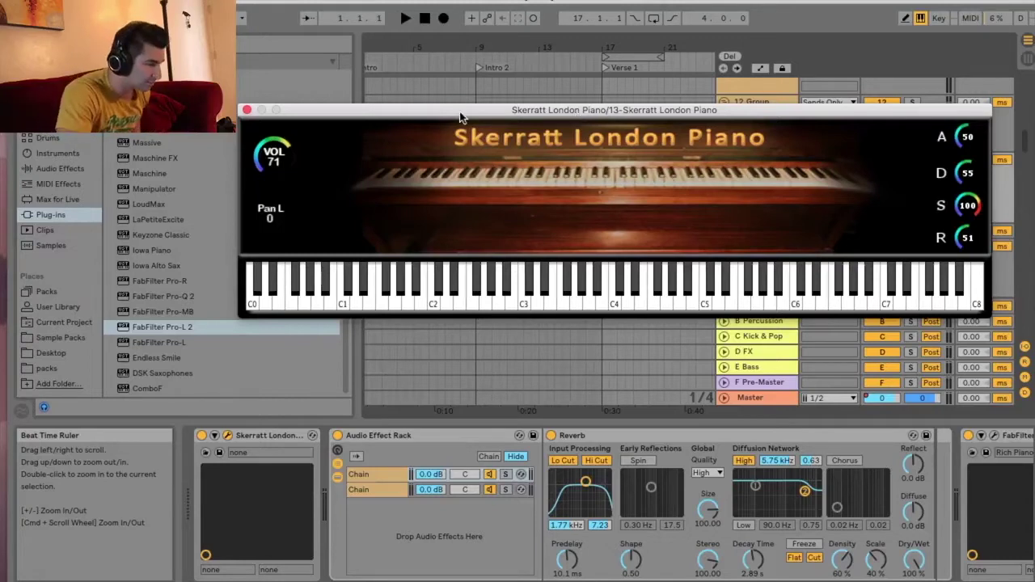
- Close the Skerratt London Piano plugin window to bring back the arrangement view
click(246, 109)
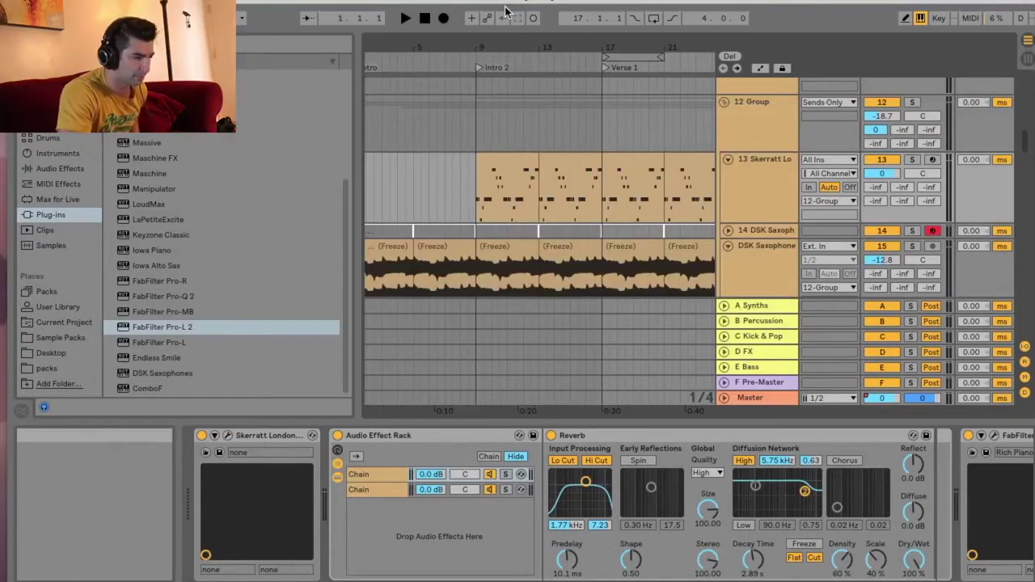
- Zoom onto the piano clips and play from just before Intro 2 into Verse 1, stopping near bar 20
drag(541, 39, 482, 43)
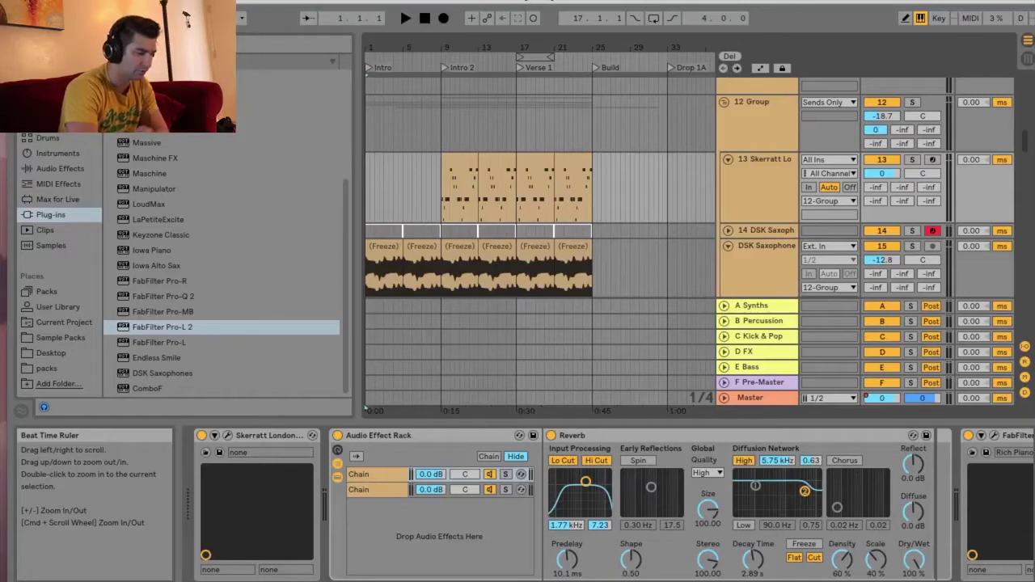
drag(481, 43, 502, 55)
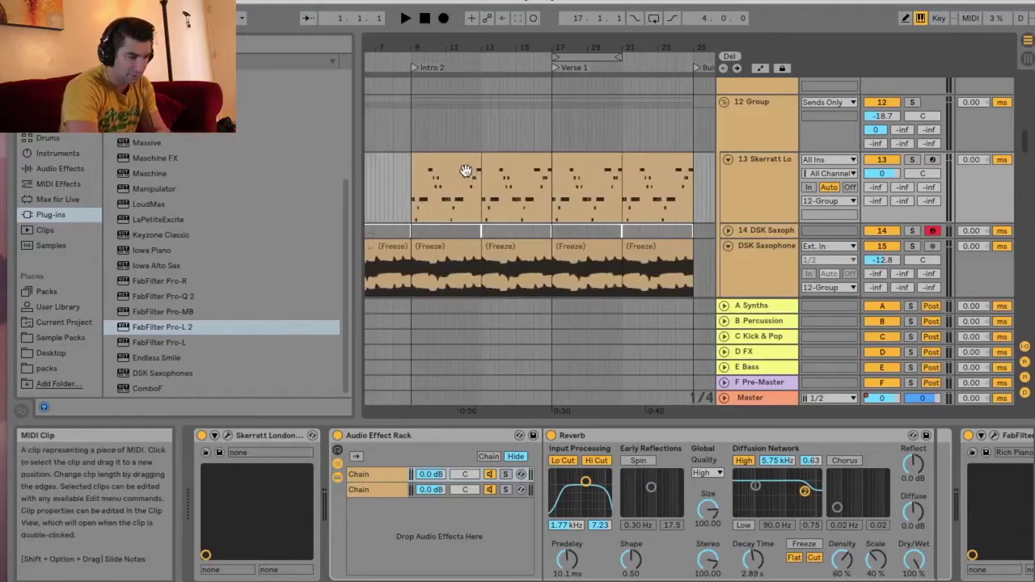
click(404, 58)
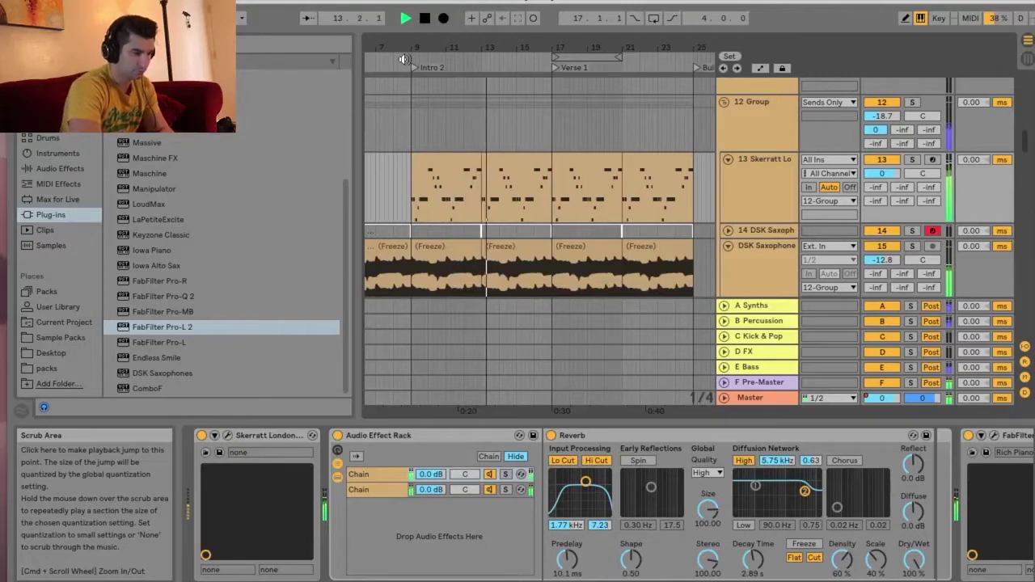
scroll(576, 47, up, 3)
drag(516, 60, 580, 106)
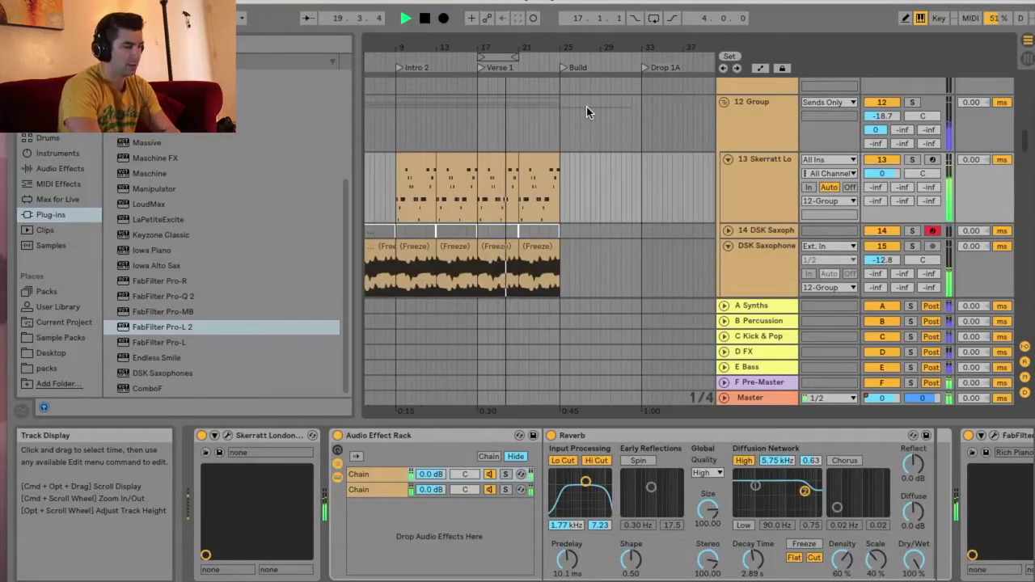
key(space)
drag(643, 47, 522, 44)
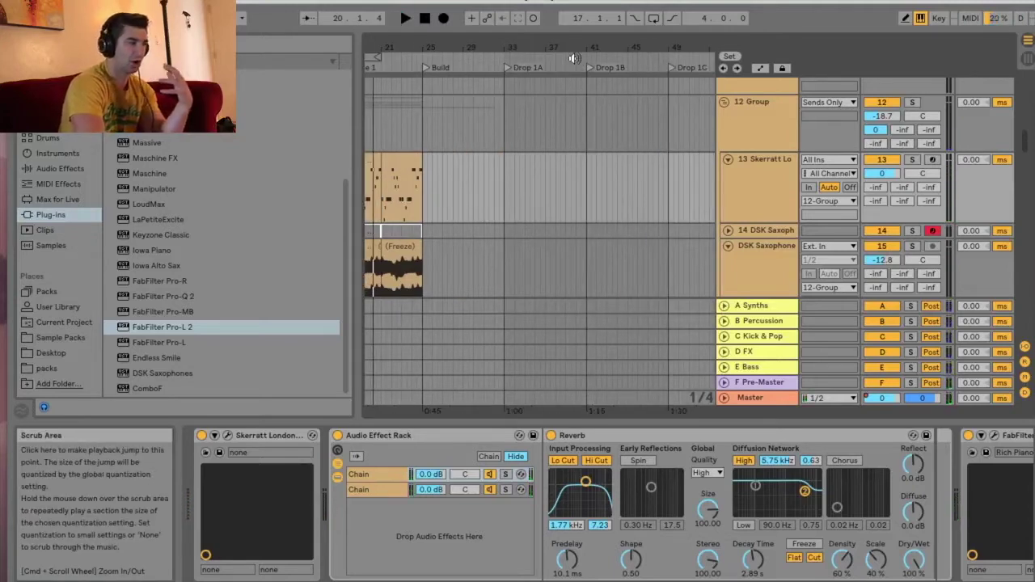
- Play the arrangement from bar 40 into Drop 1B and stop around bar 45
click(576, 58)
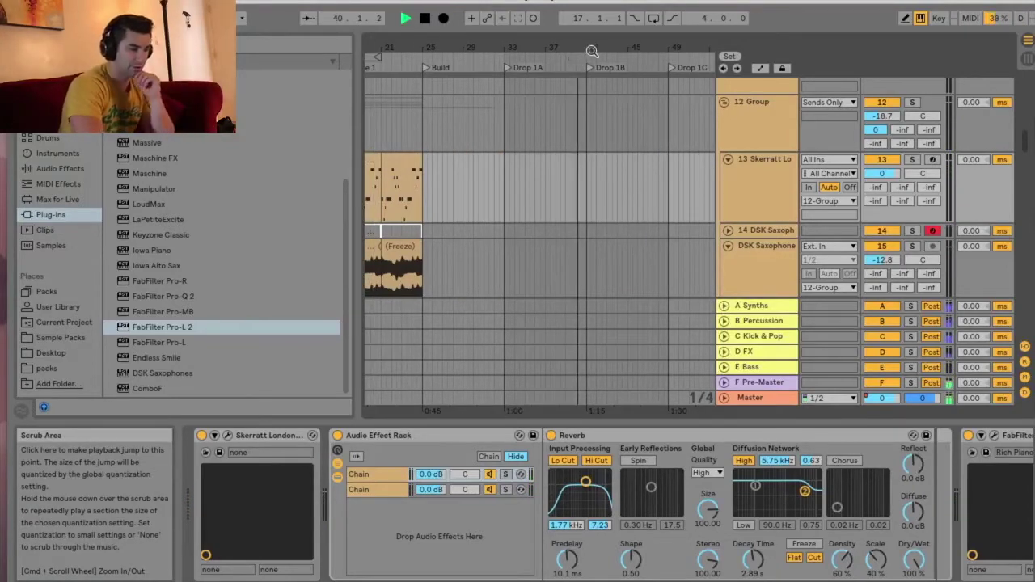
scroll(604, 211, up, 3)
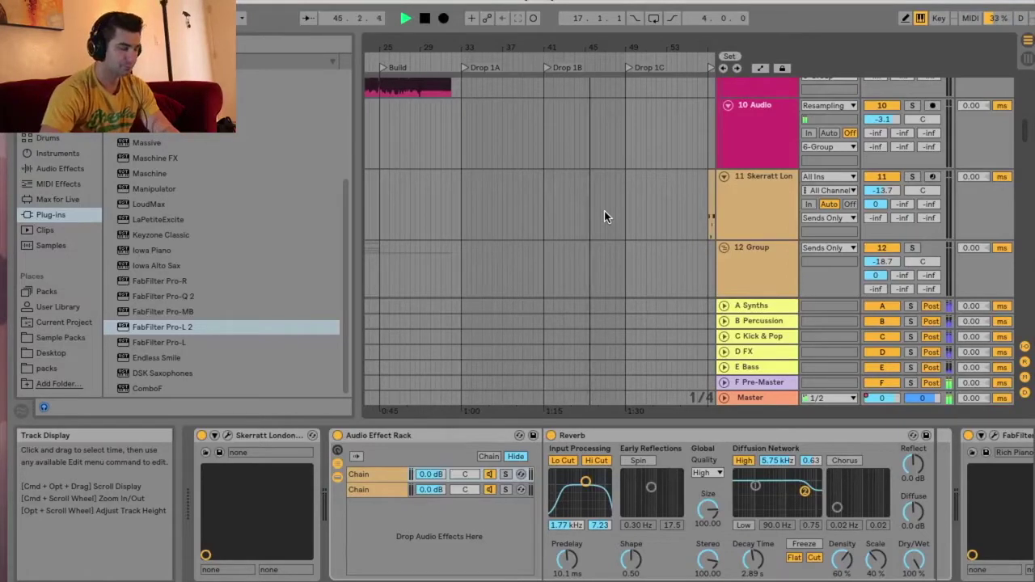
key(space)
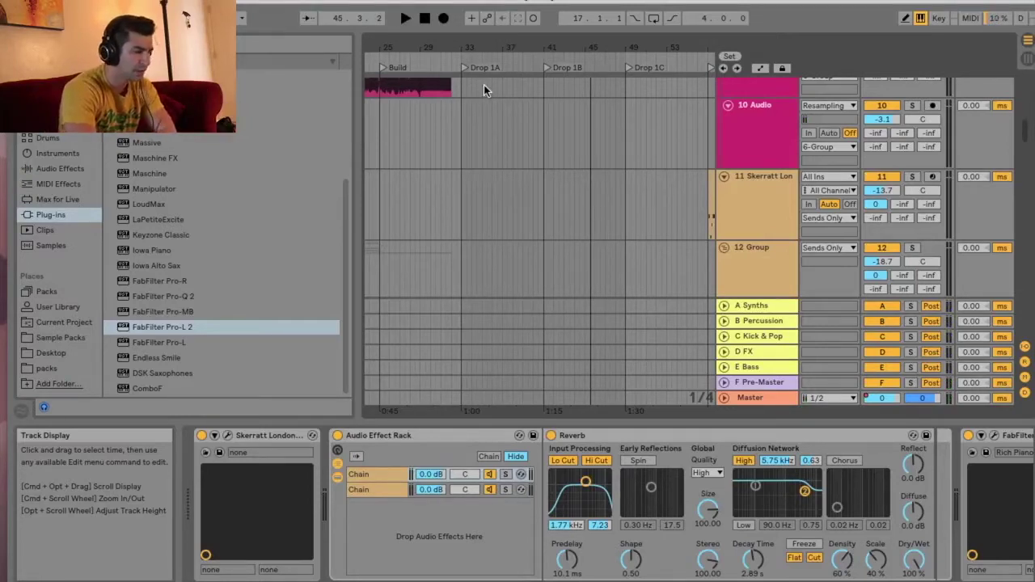
- Scroll back to the song start and down to track 13, then select the 13 Skerratt piano track
scroll(515, 40, left, 5)
scroll(454, 39, left, 1)
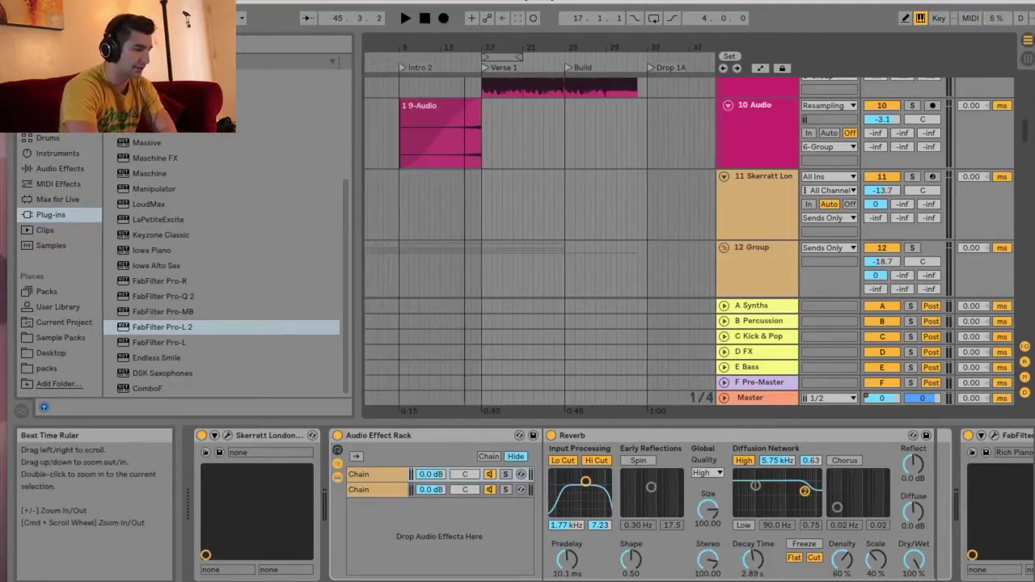
scroll(514, 45, left, 3)
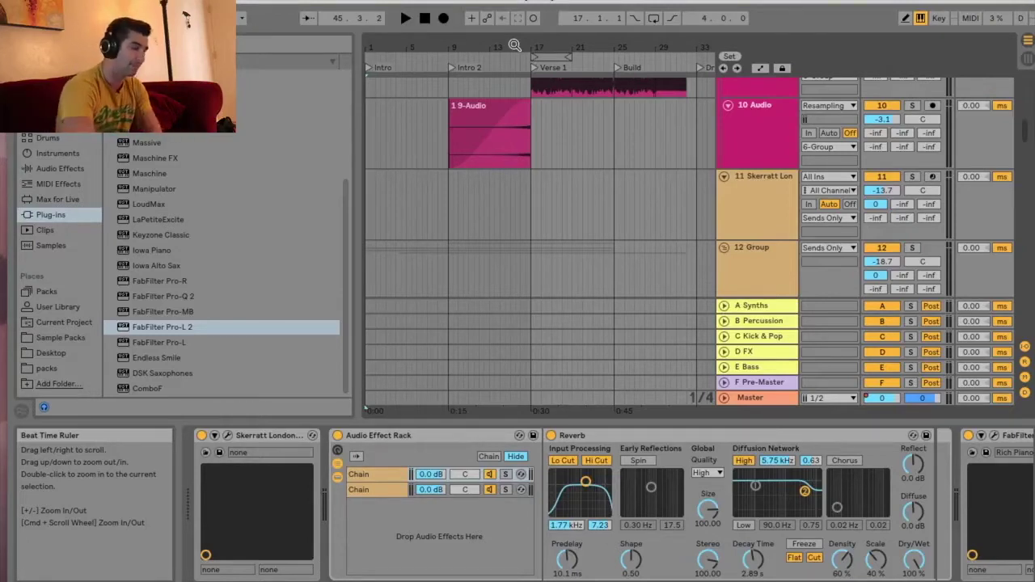
scroll(468, 164, up, 5)
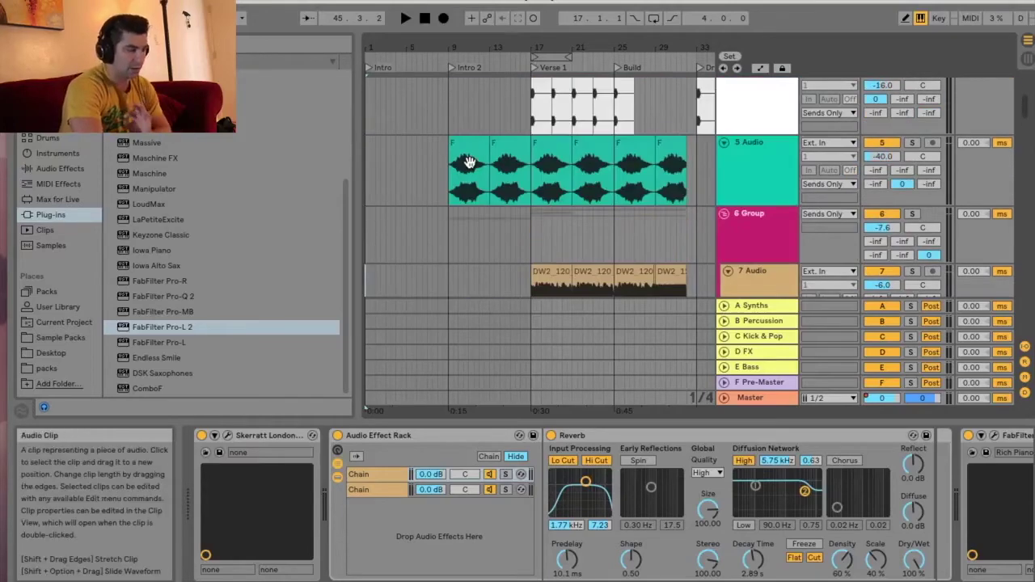
scroll(469, 162, down, 8)
scroll(483, 130, up, 2)
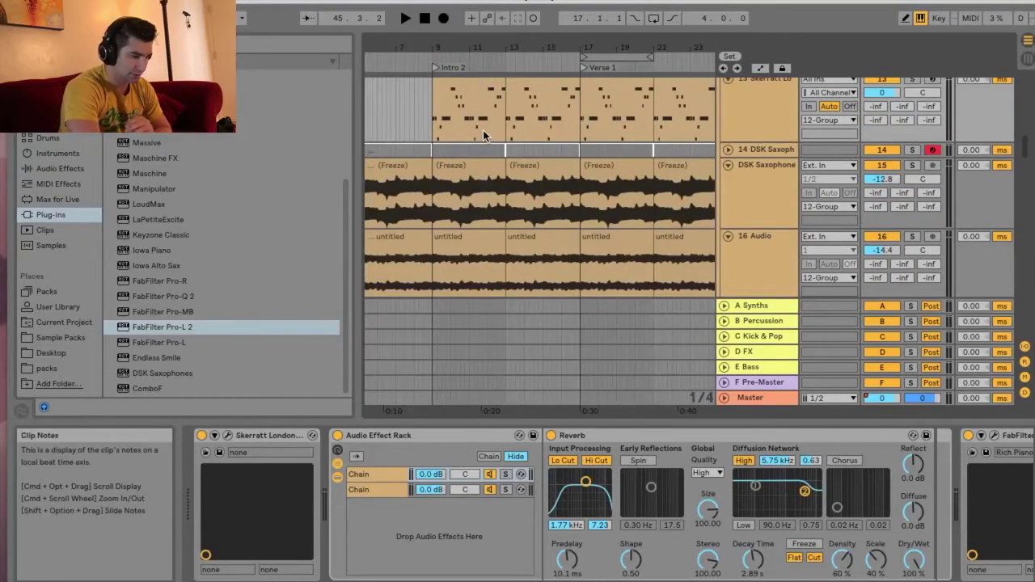
scroll(480, 126, up, 1)
click(763, 110)
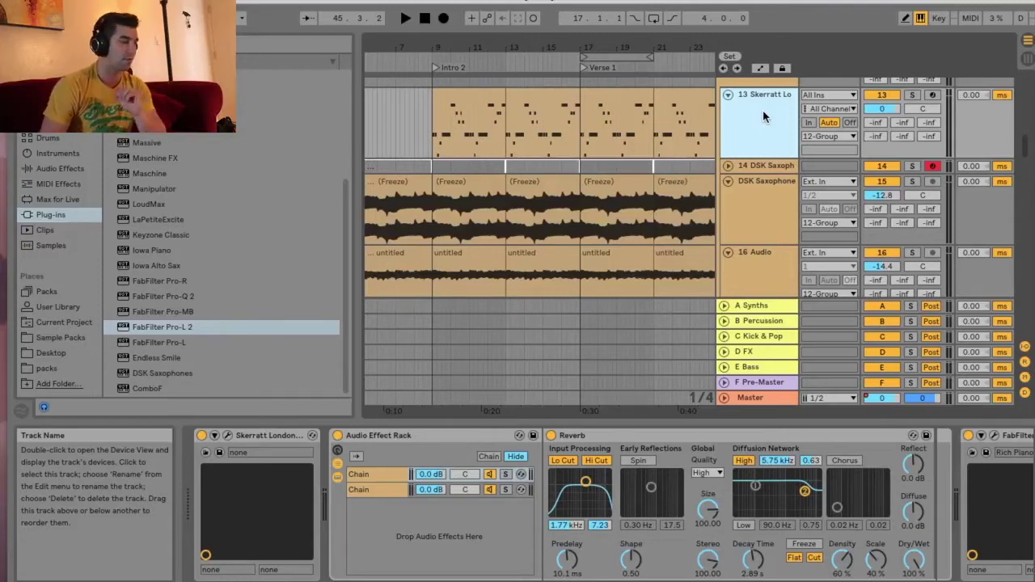
- Solo the Skerratt piano track and audition it from Intro 2 while raising its volume, then stop
click(913, 95)
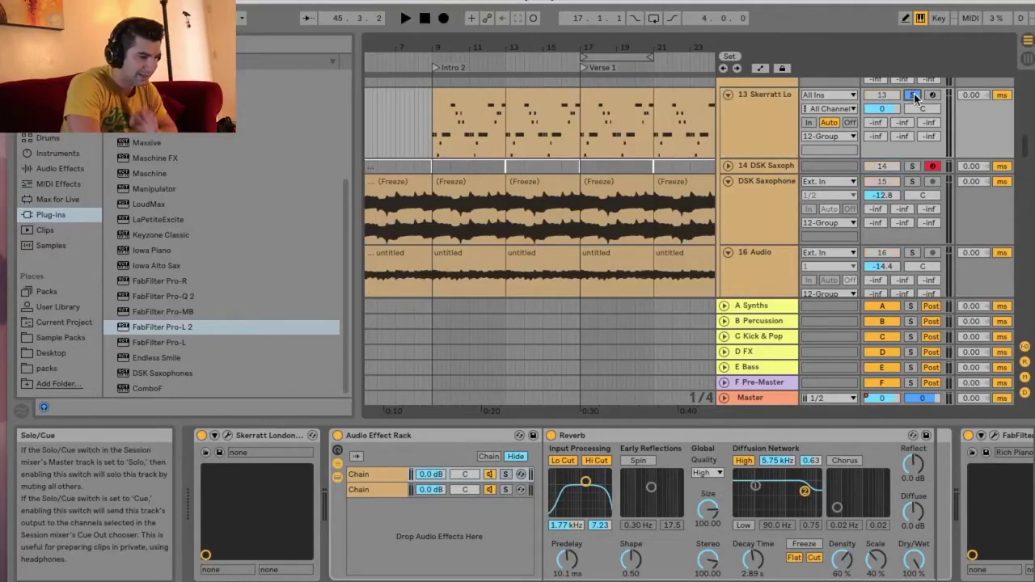
scroll(400, 62, up, 2)
click(399, 62)
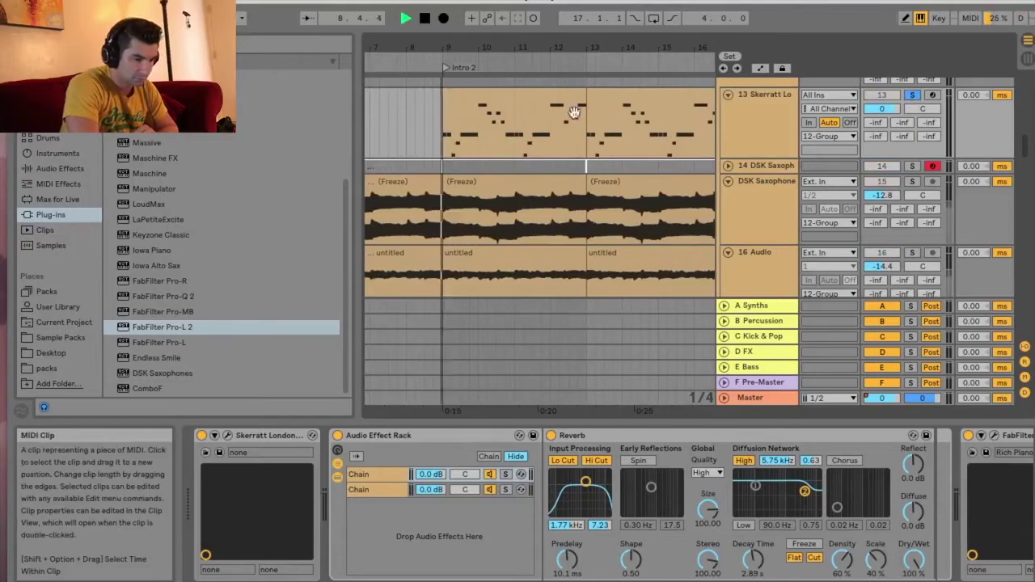
mouse_move(881, 108)
mouse_down()
mouse_move(882, 97)
mouse_move(876, 110)
mouse_up()
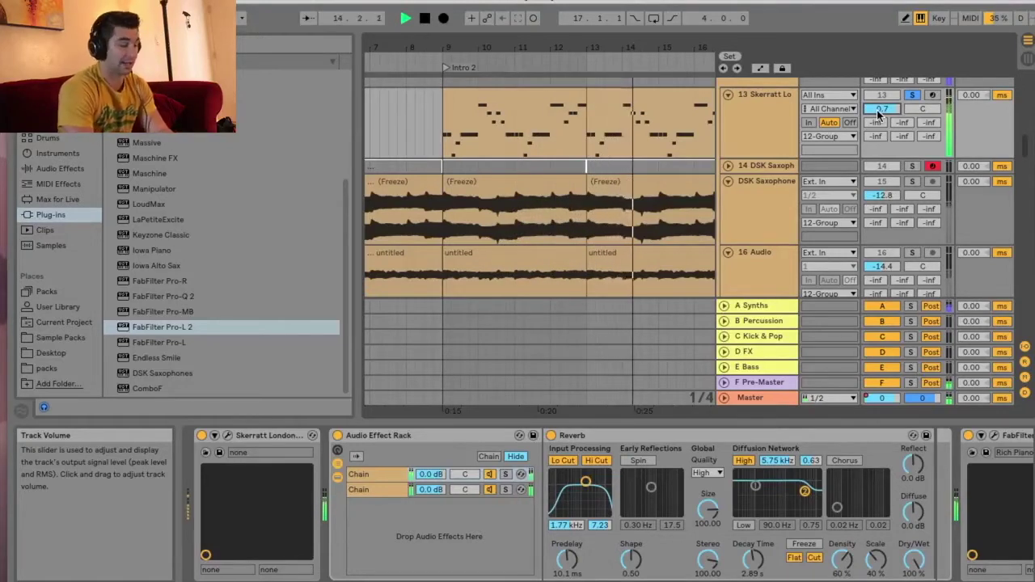
key(space)
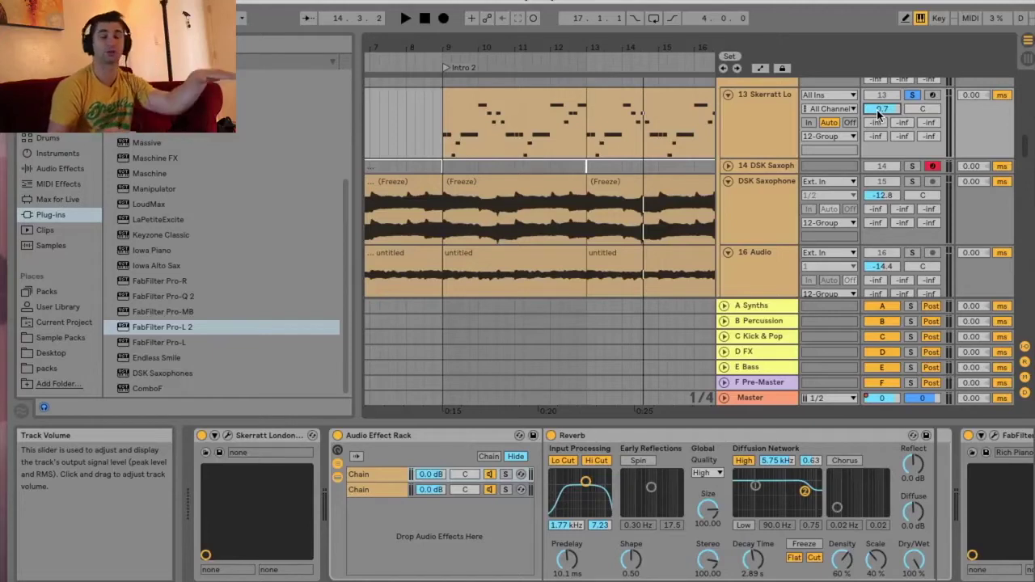
- Record-arm the Skerratt piano track and set its volume to 0
click(934, 95)
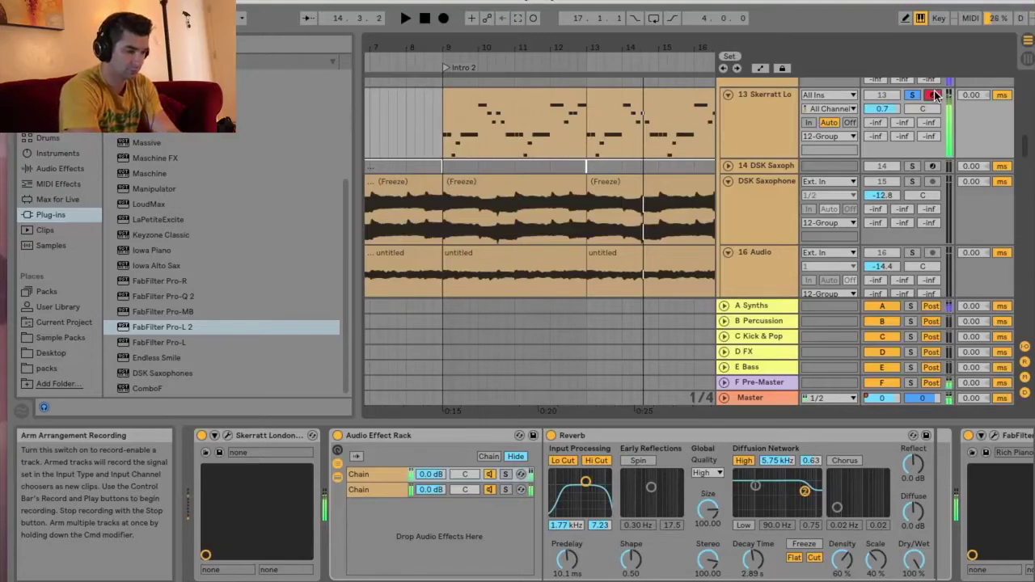
click(881, 109)
key(Delete)
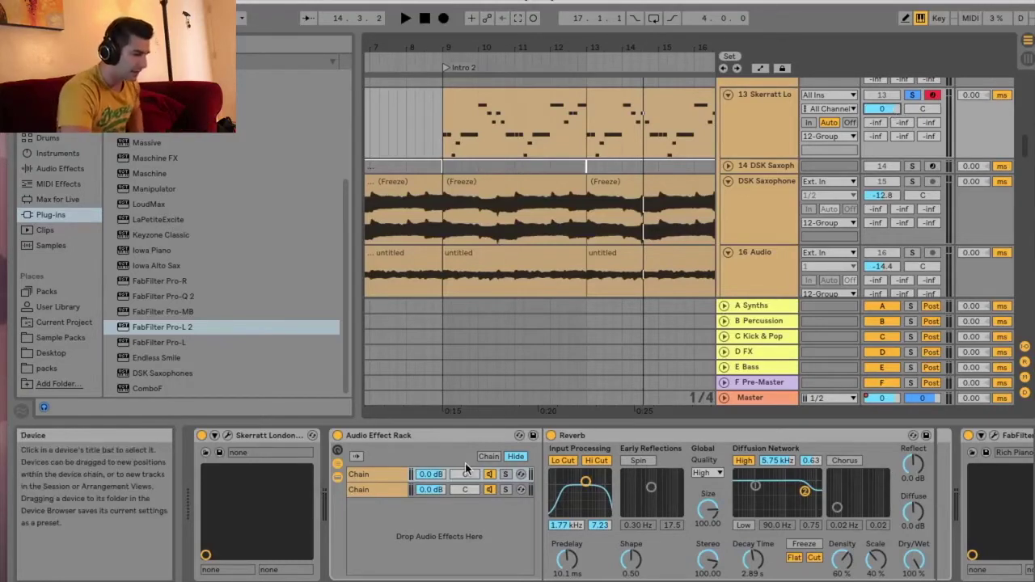
- Open the Skerratt London Piano plug-in window, nudge it down, play a test note, and close it
click(227, 437)
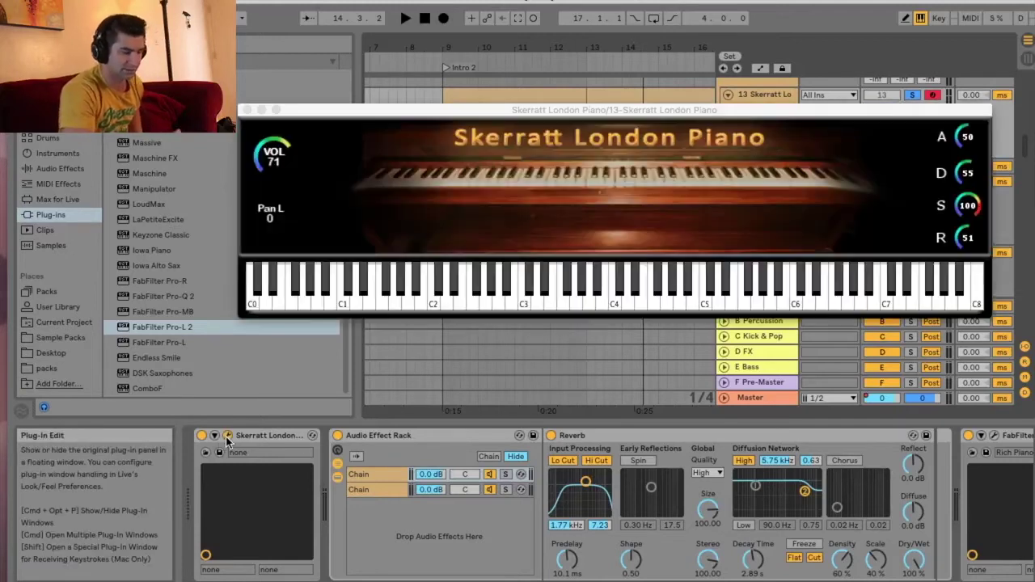
click(575, 113)
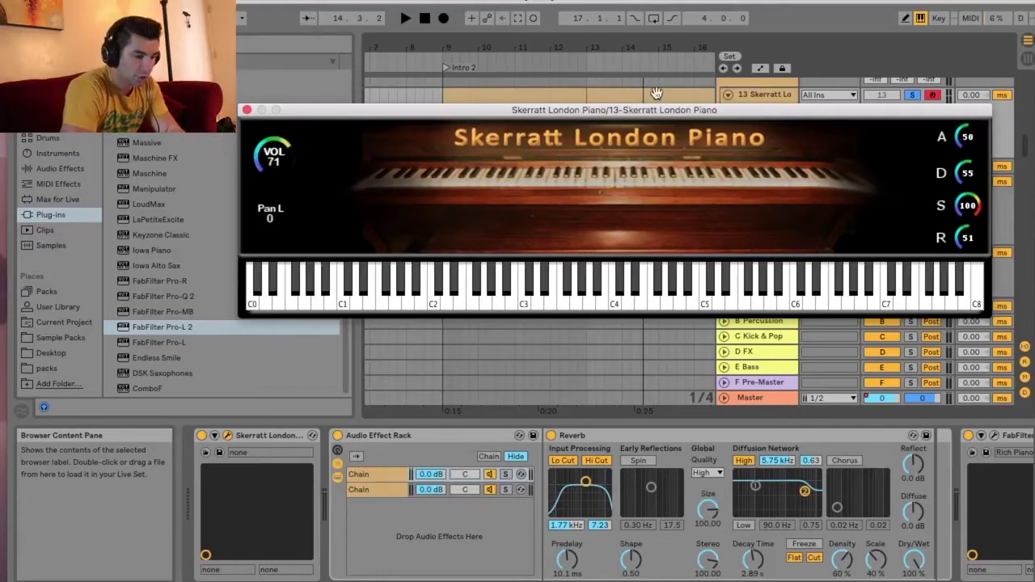
drag(671, 119, 669, 144)
key(d)
key(d)
key(d)
key(d)
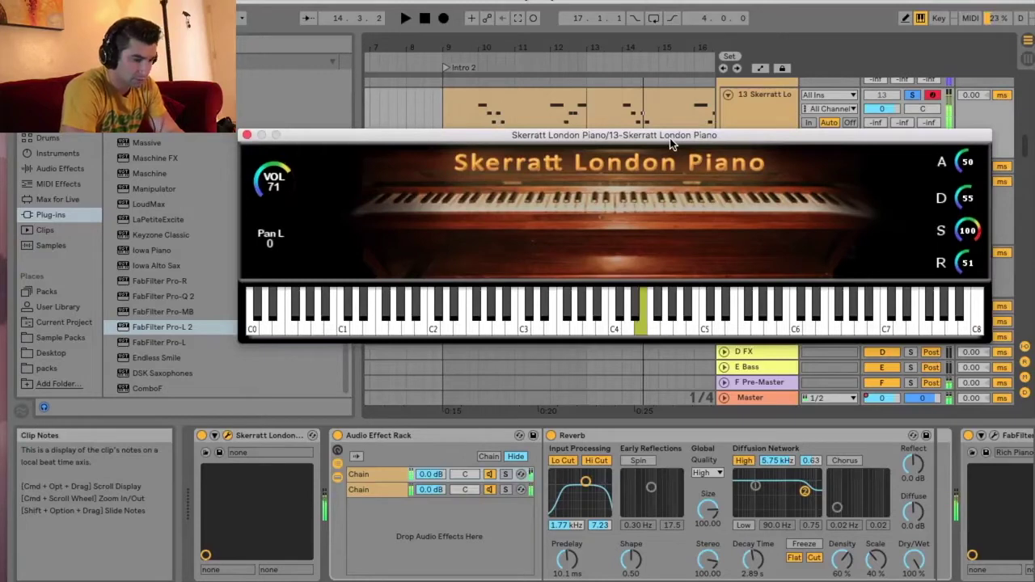
click(247, 135)
- Play the armed Skerratt track live, audition it soloed from bar 9, then unsolo it
click(768, 114)
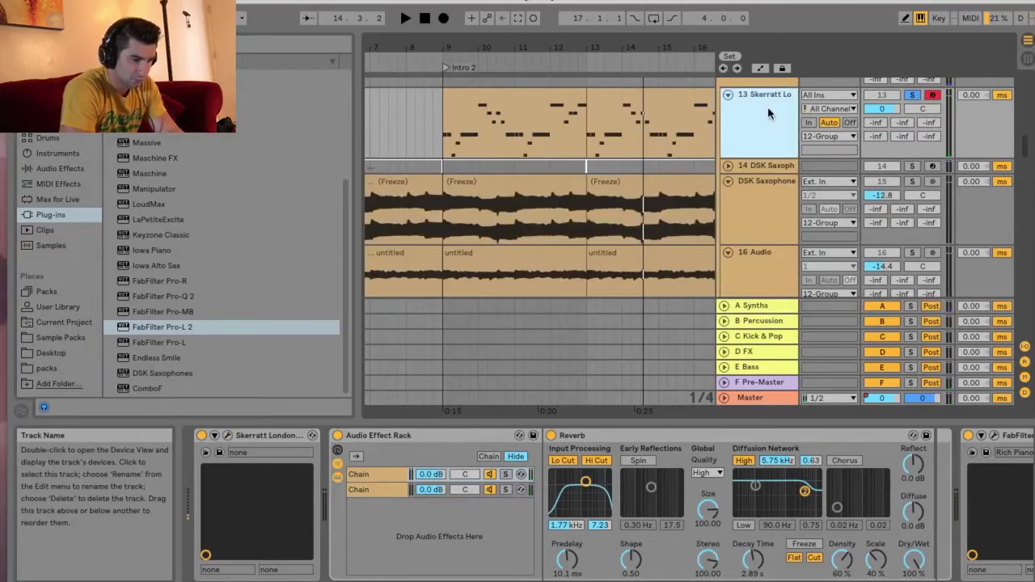
key(d)
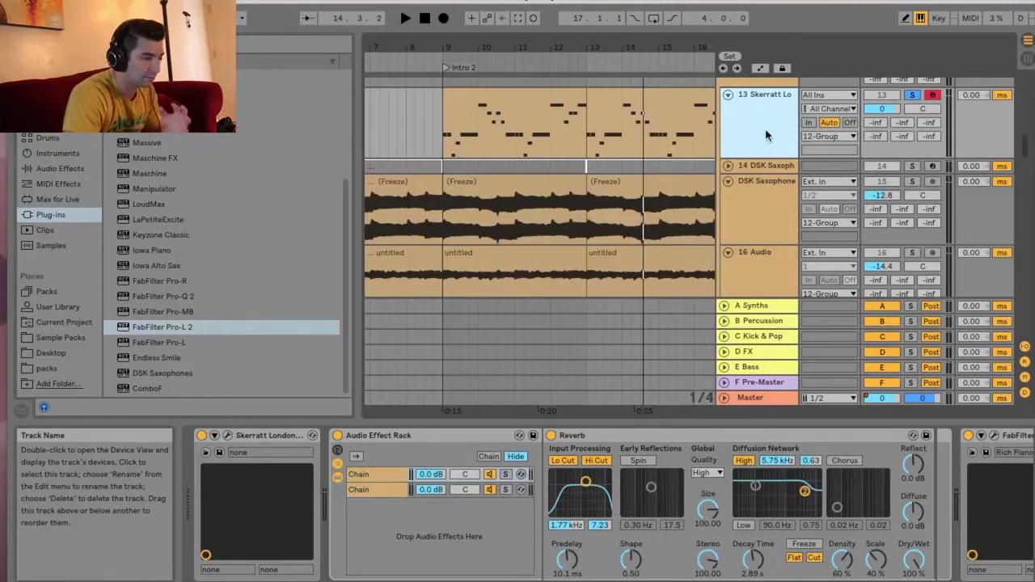
click(433, 58)
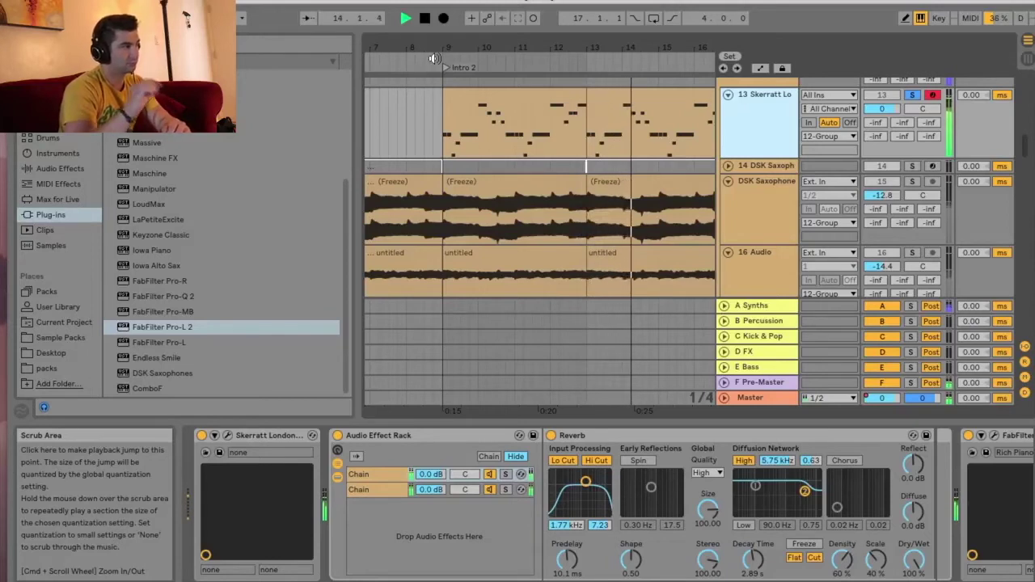
key(space)
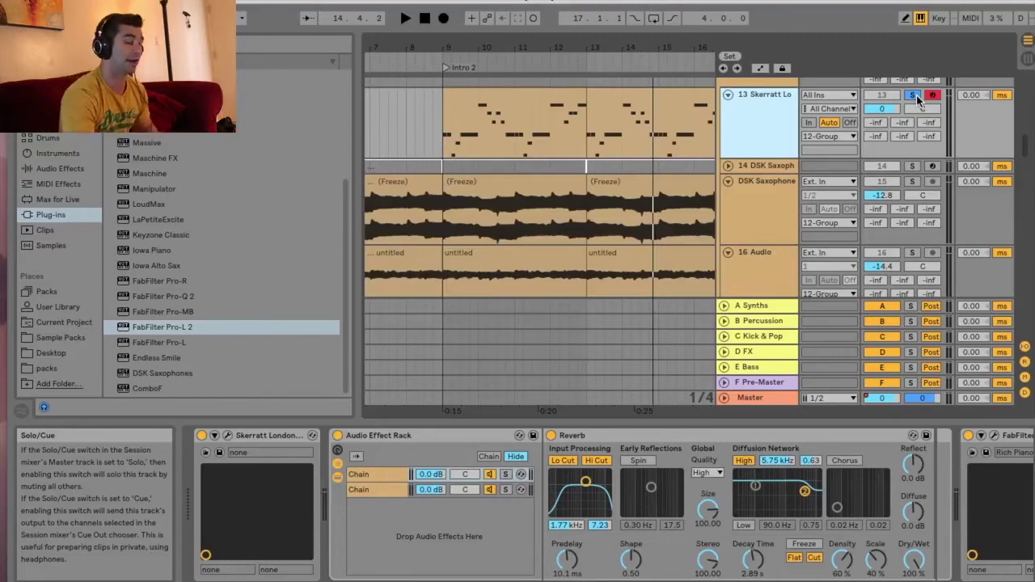
click(914, 96)
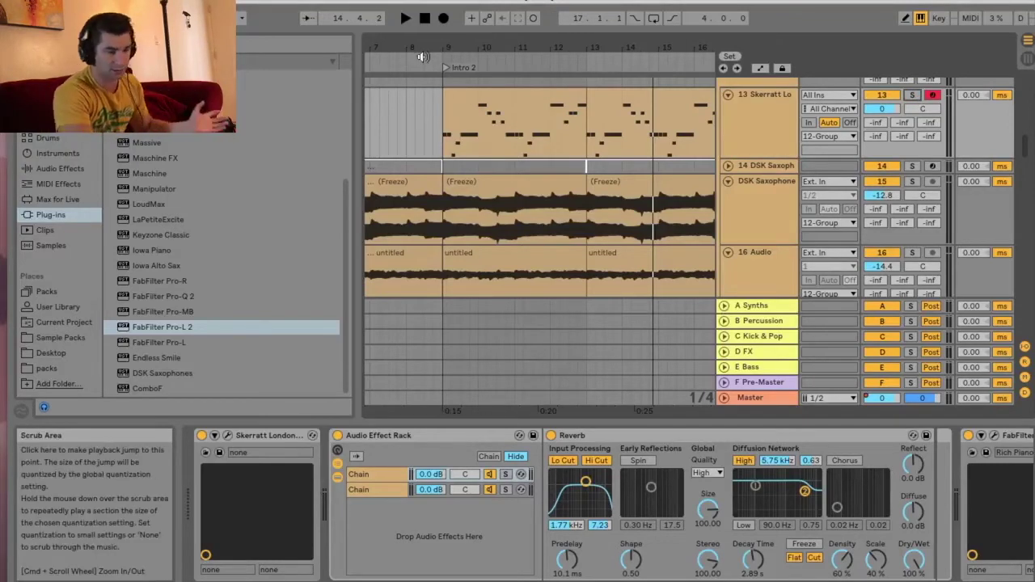
- Play the full mix with the piano unsoloed, stop, and reopen the Skerratt London Piano window
click(422, 57)
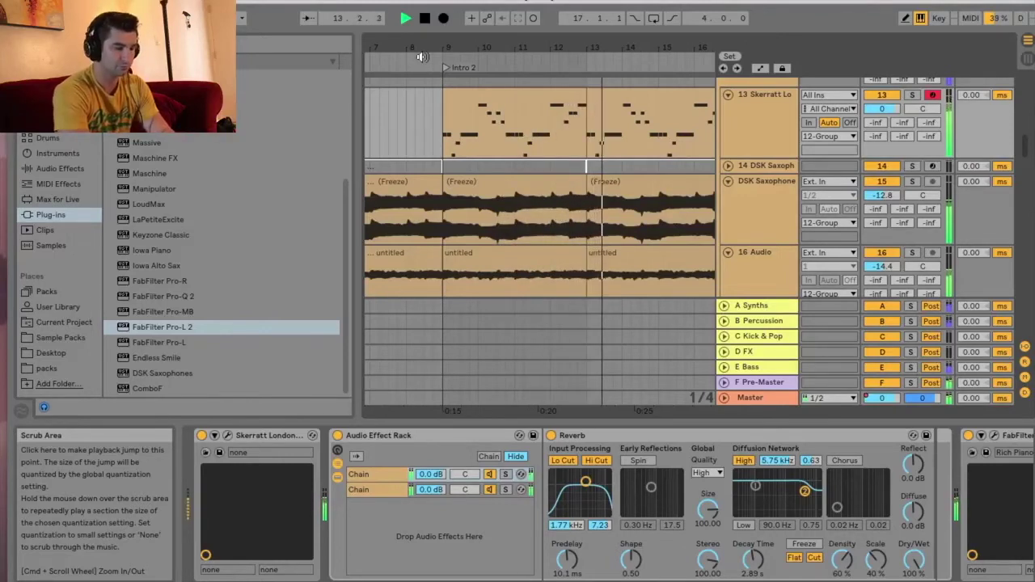
key(space)
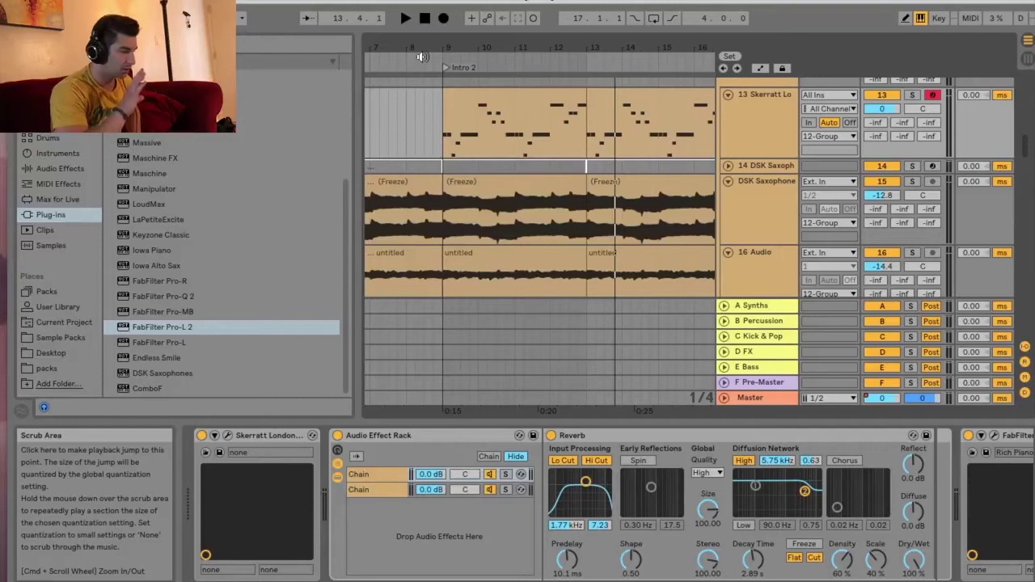
click(229, 435)
- Move the Skerratt London Piano window slightly higher and play a descending run on its keyboard
drag(667, 130, 683, 113)
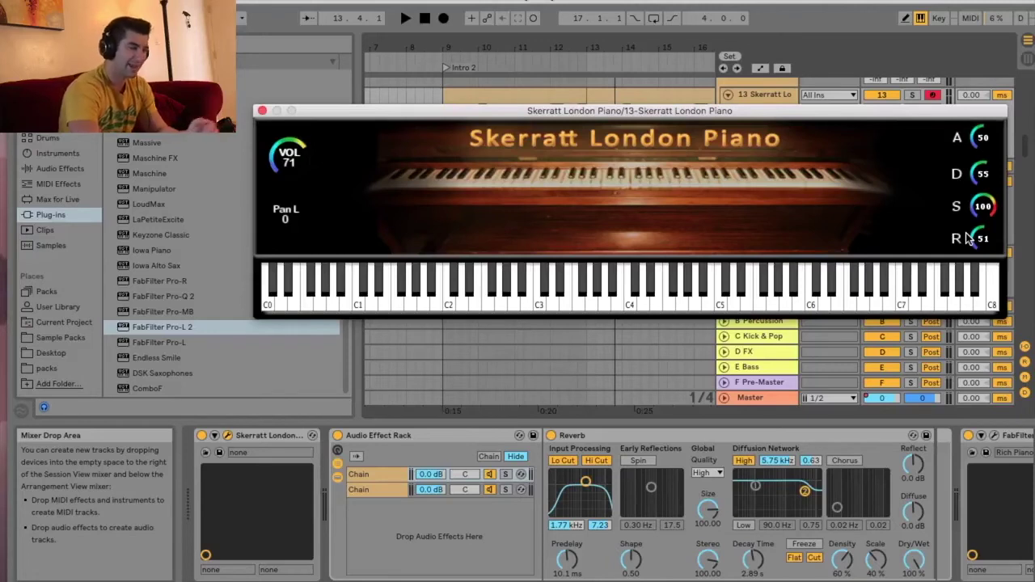
mouse_move(628, 305)
mouse_down()
mouse_move(495, 309)
mouse_move(792, 289)
mouse_move(814, 302)
mouse_up()
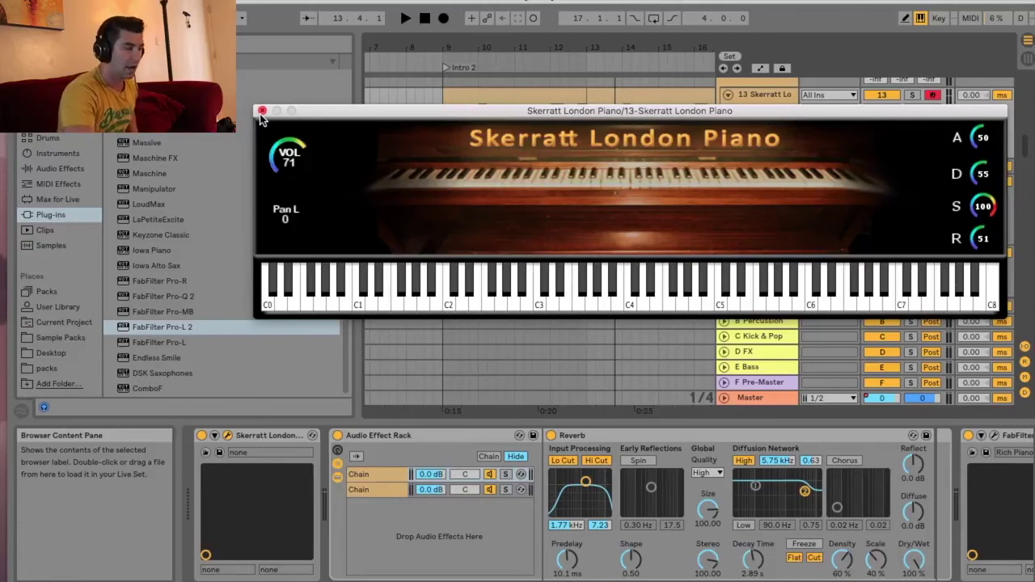
click(261, 110)
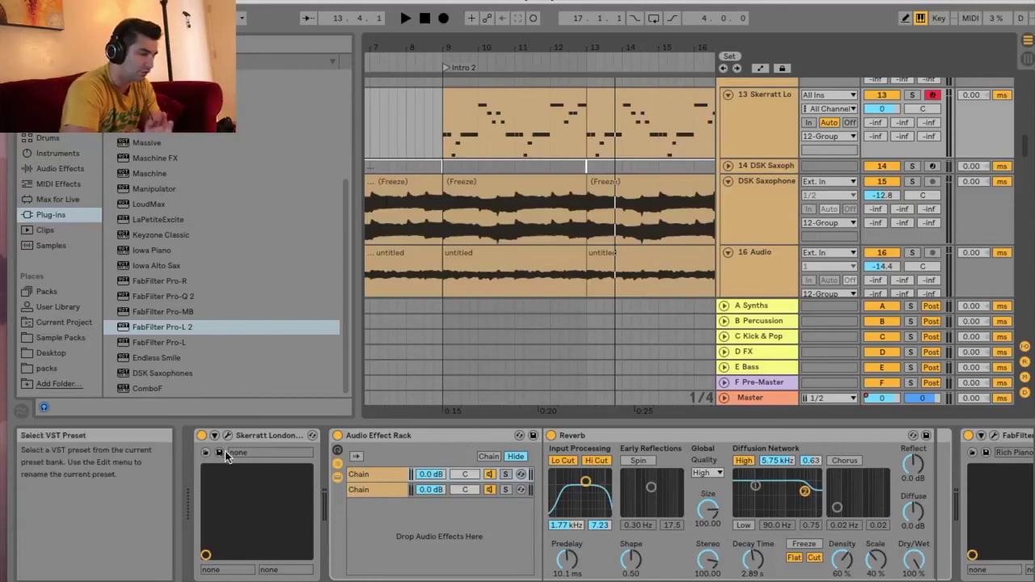
key(super+alt+p)
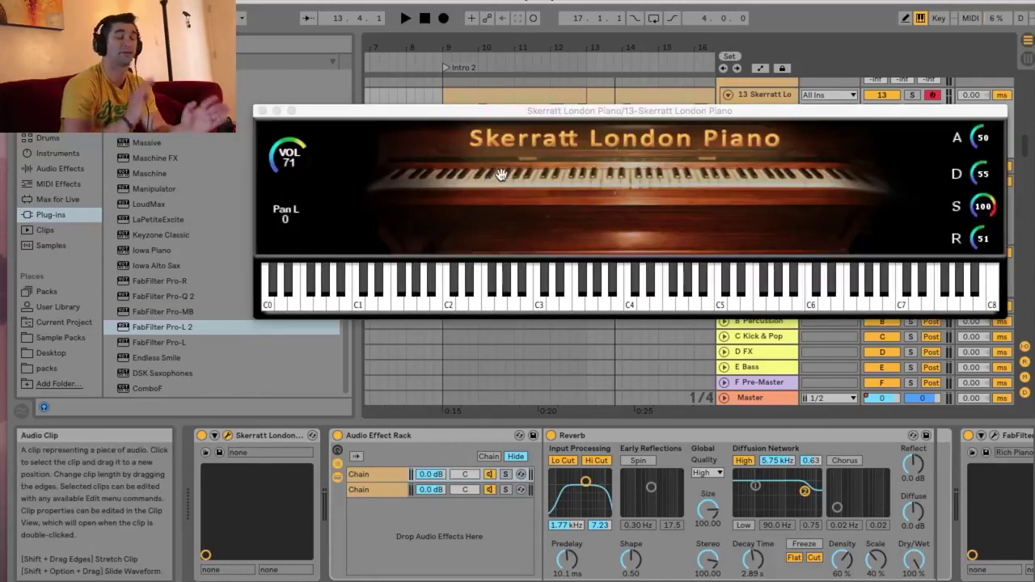